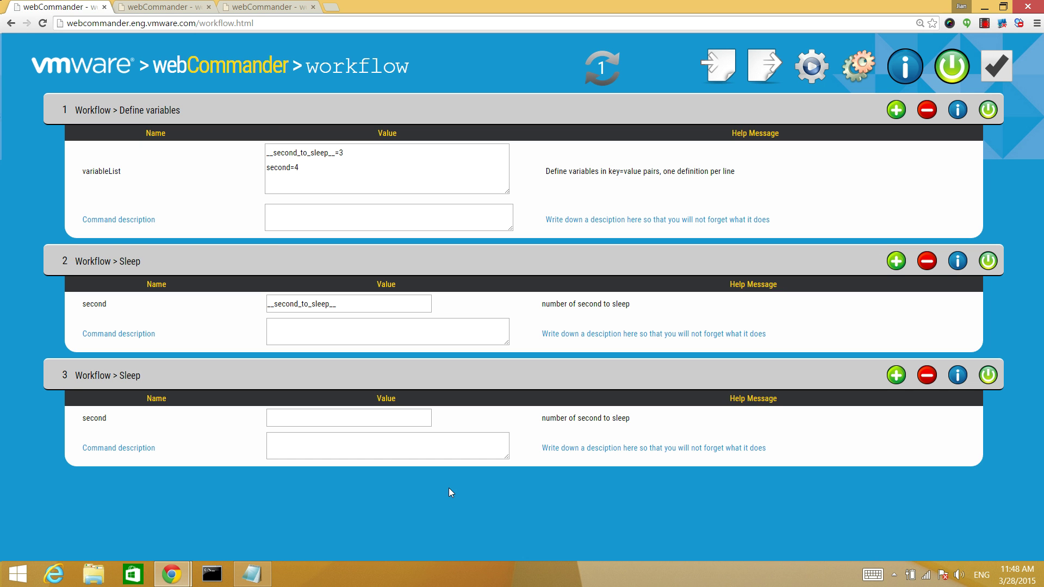
# - Examine the Define variables command's variable list and the __second_to_sleep__ reference in the first Sleep command
pyautogui.click(158, 109)
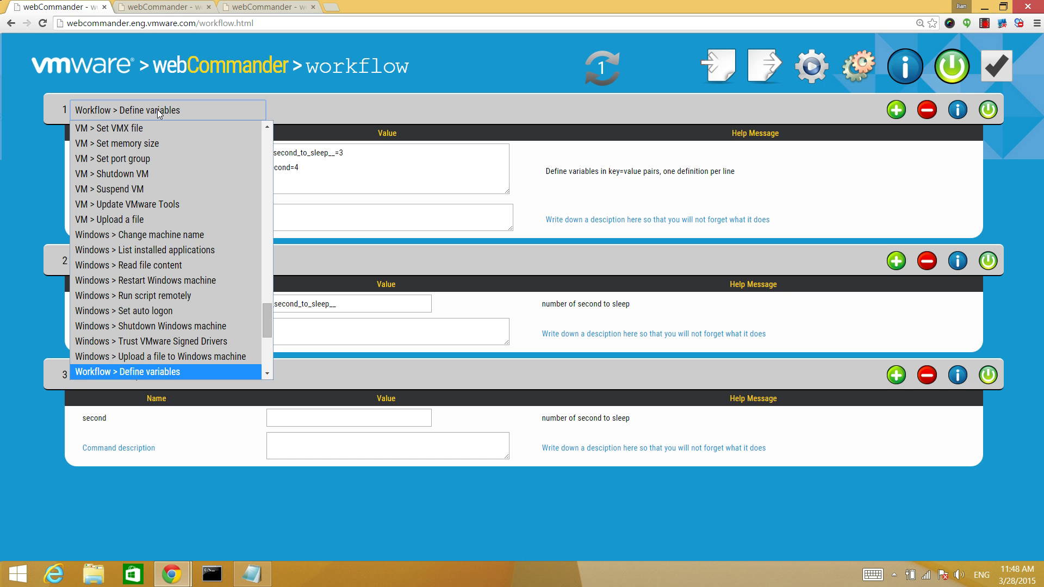
pyautogui.click(482, 75)
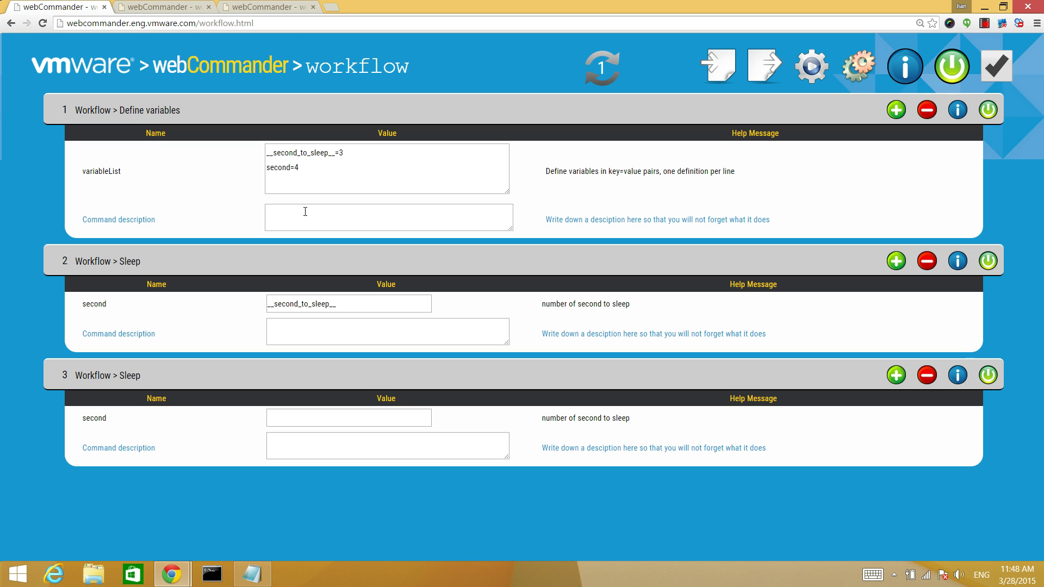
pyautogui.click(305, 168)
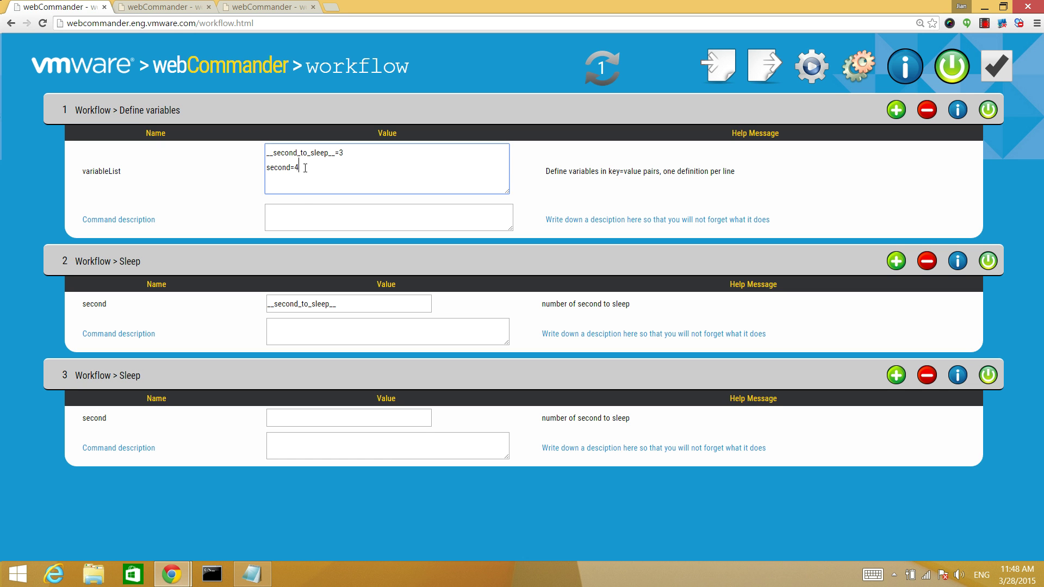
pyautogui.hotkey('ctrl', 'a')
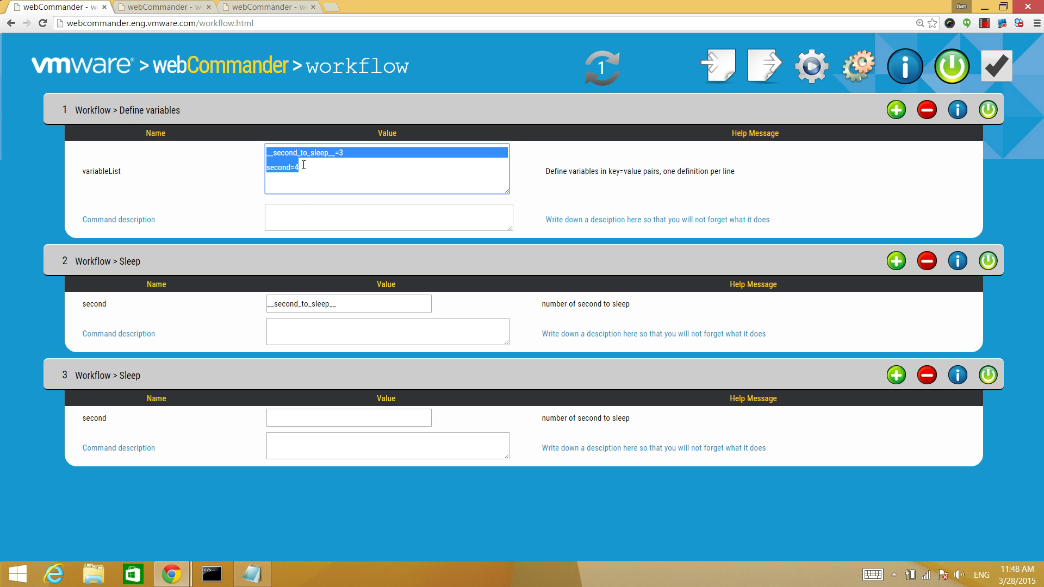
pyautogui.click(306, 172)
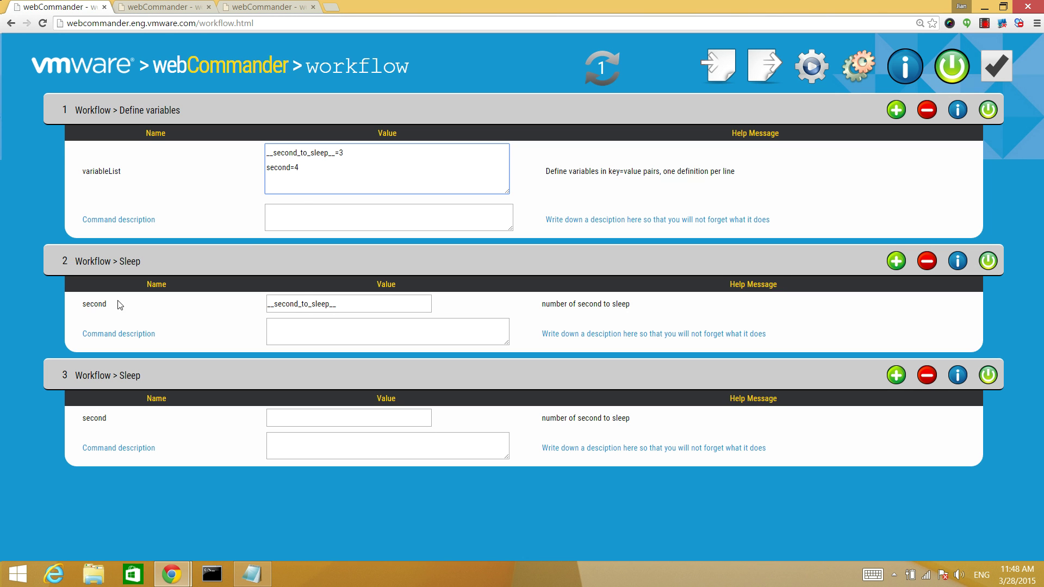
pyautogui.doubleClick(278, 166)
pyautogui.moveTo(343, 306); pyautogui.dragTo(266, 304)
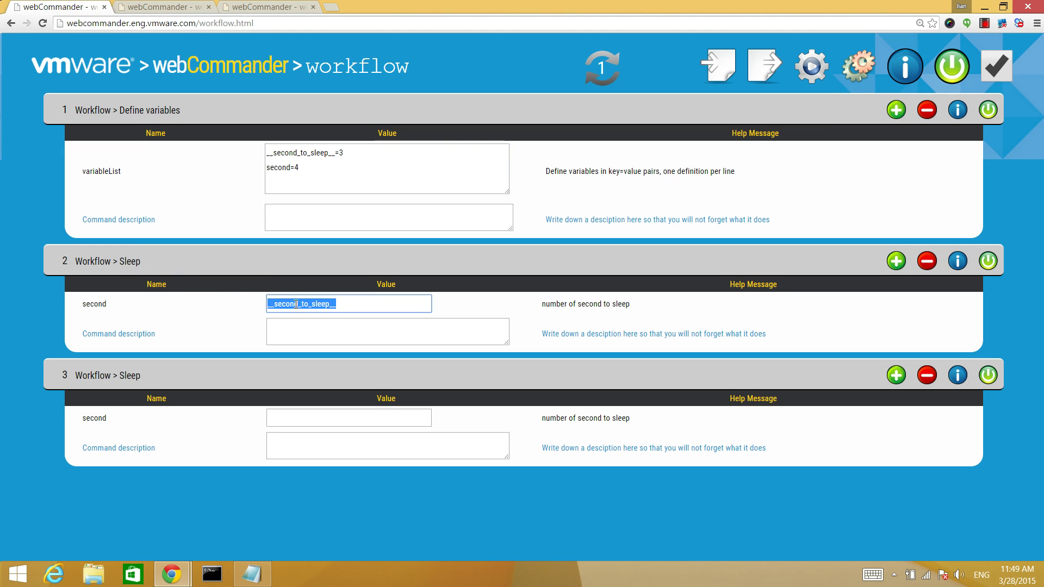
pyautogui.click(401, 181)
# - Run the workflow that defines __second_to_sleep__=3 and second=4 and contains two Sleep commands
pyautogui.click(811, 67)
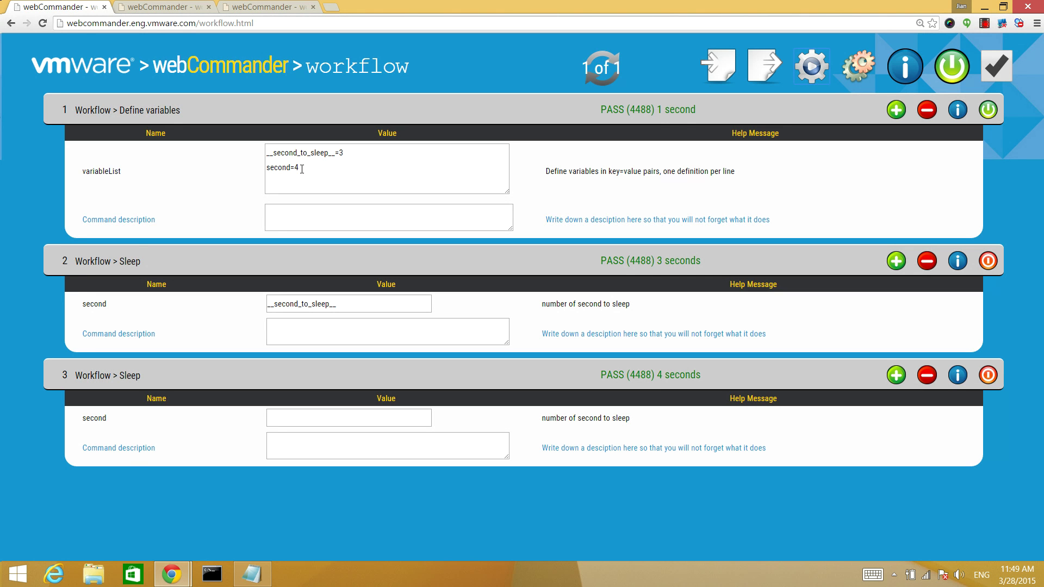
pyautogui.click(301, 168)
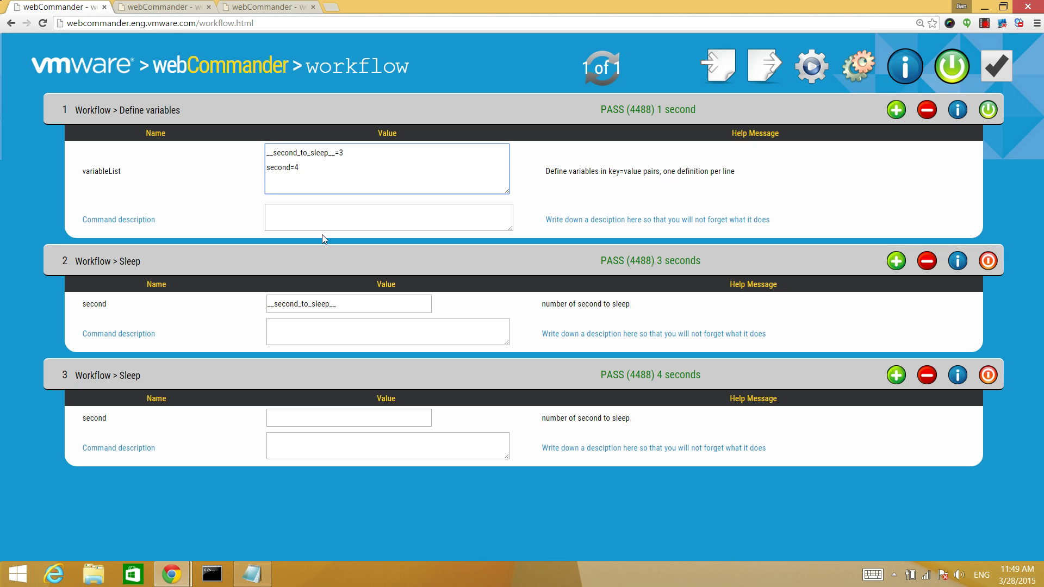
# - Switch to the second workflow and examine the SSH command's echo 5 script and its variable definition __second_to_sleep__=//stdOutput
pyautogui.click(155, 8)
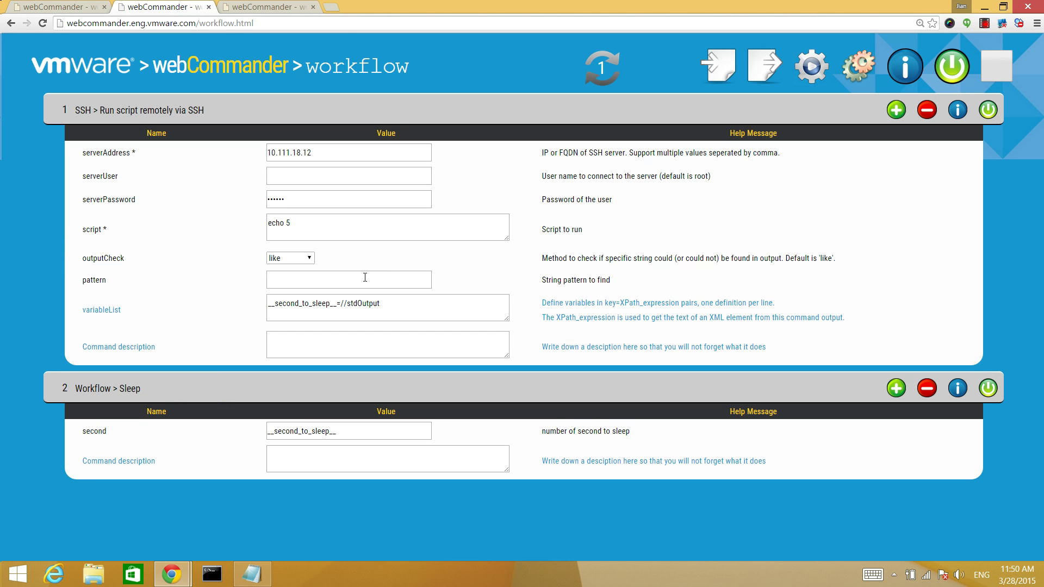
pyautogui.click(290, 222)
pyautogui.tripleClick(289, 223)
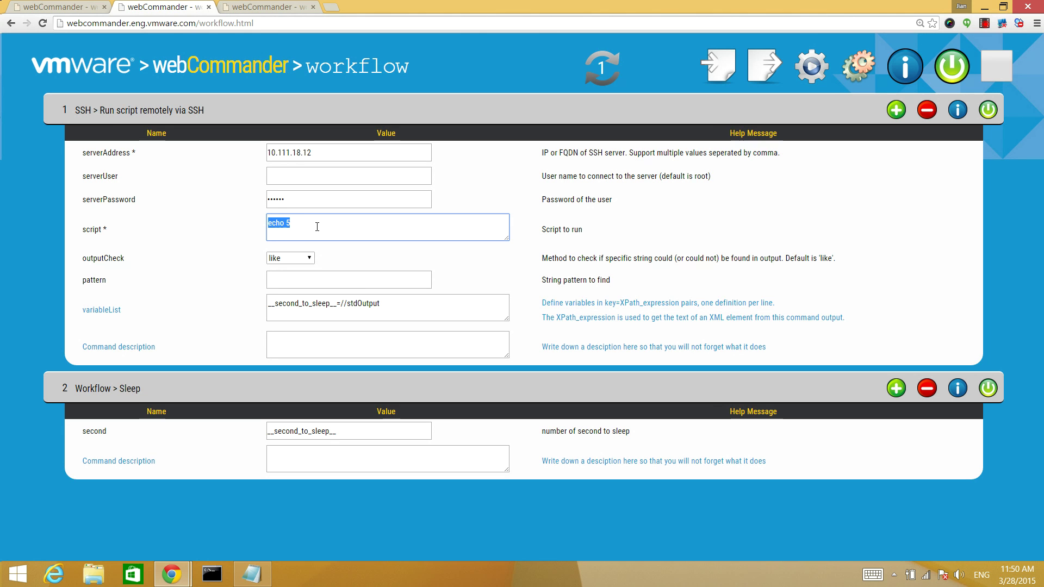
pyautogui.click(390, 307)
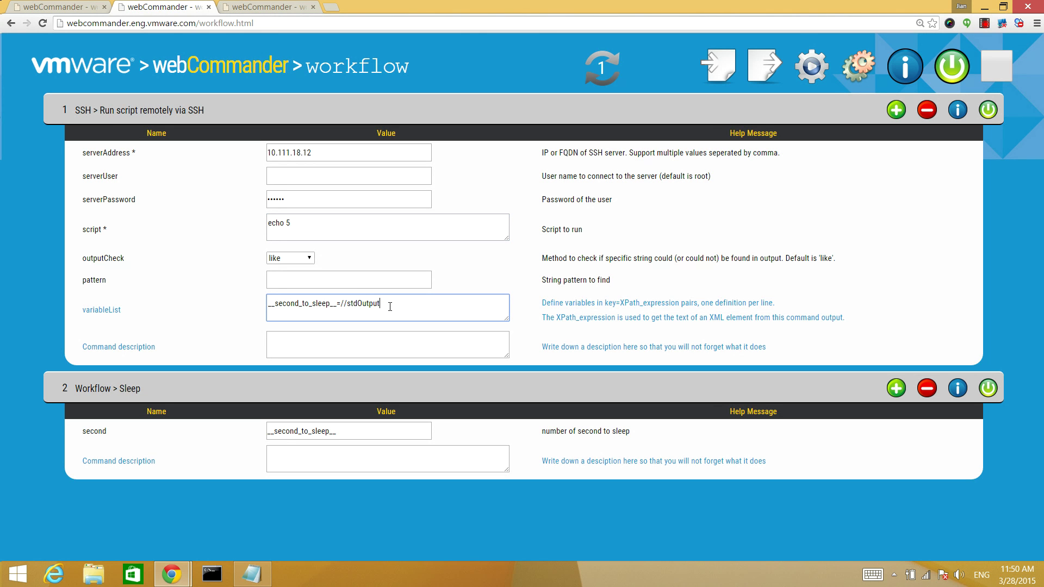
pyautogui.moveTo(388, 306); pyautogui.dragTo(266, 304)
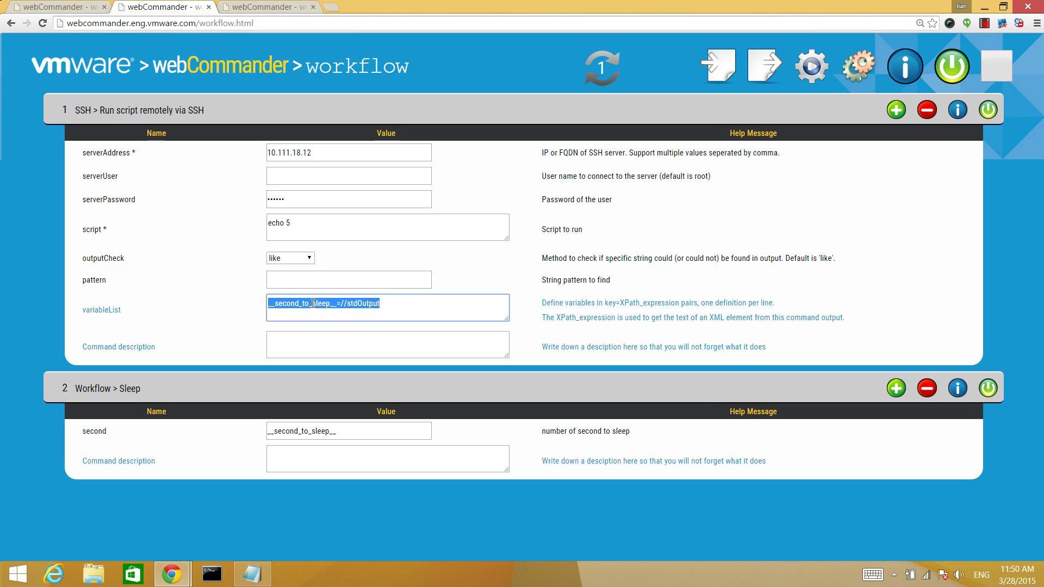
pyautogui.click(348, 307)
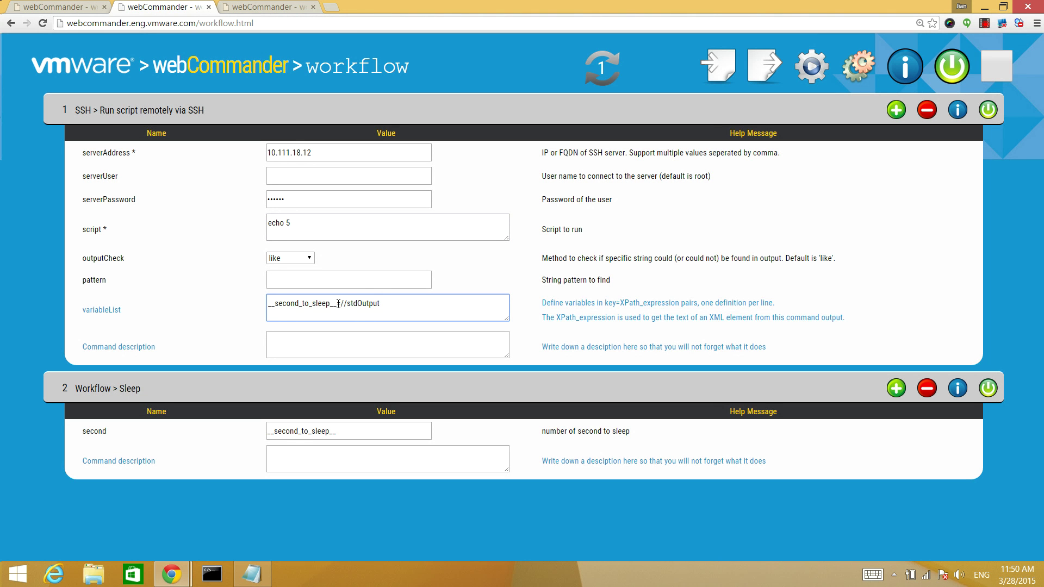
pyautogui.moveTo(340, 304); pyautogui.dragTo(382, 302)
pyautogui.moveTo(347, 304); pyautogui.dragTo(382, 303)
pyautogui.click(397, 307)
pyautogui.moveTo(342, 303); pyautogui.dragTo(380, 306)
pyautogui.click(343, 350)
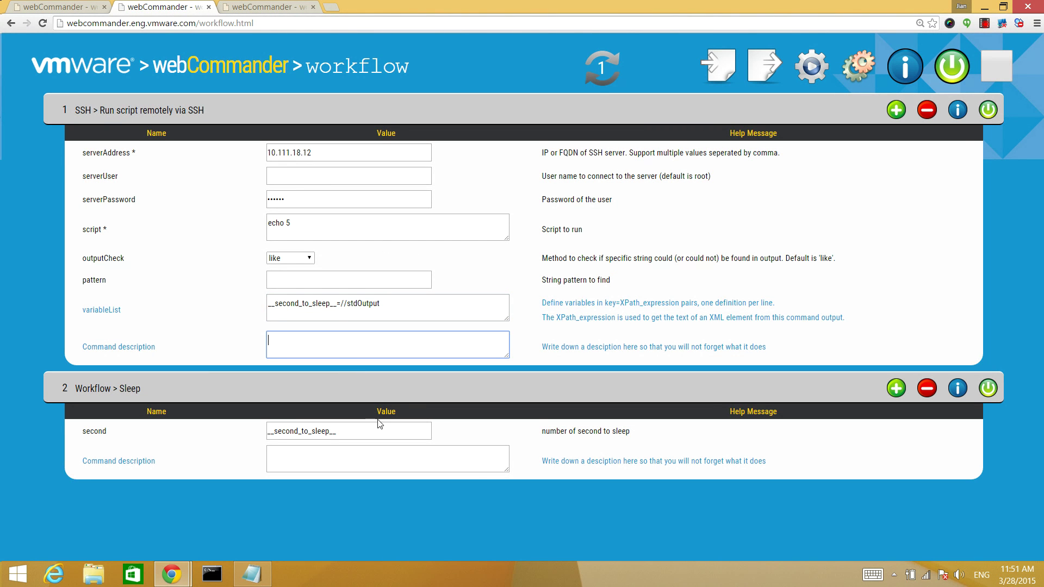
# - Check the Sleep command's __second_to_sleep__ value and run the second workflow
pyautogui.click(338, 430)
pyautogui.moveTo(337, 431); pyautogui.dragTo(258, 430)
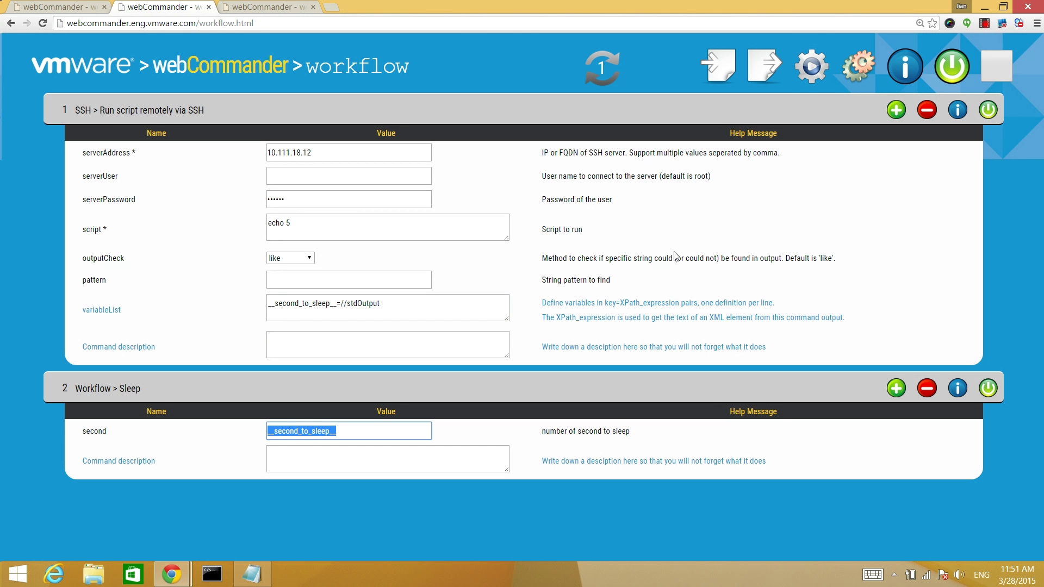
pyautogui.click(814, 74)
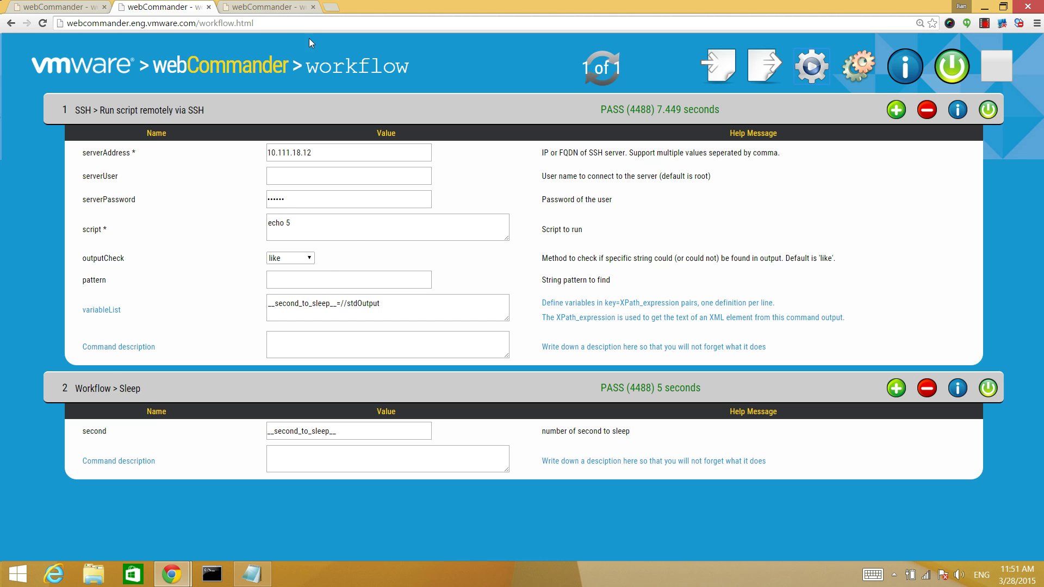
# - Switch to the third workflow and examine its JSON echo script, the outputJSON=//stdOutput definition and the first Sleep command's ['outputJSON']['second1'] reference
pyautogui.click(261, 8)
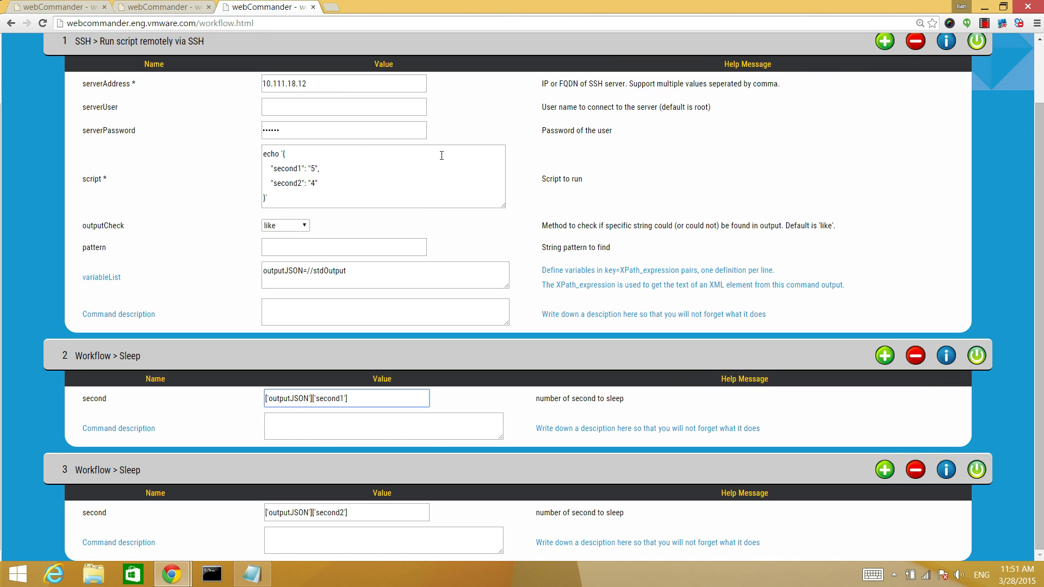
pyautogui.click(262, 153)
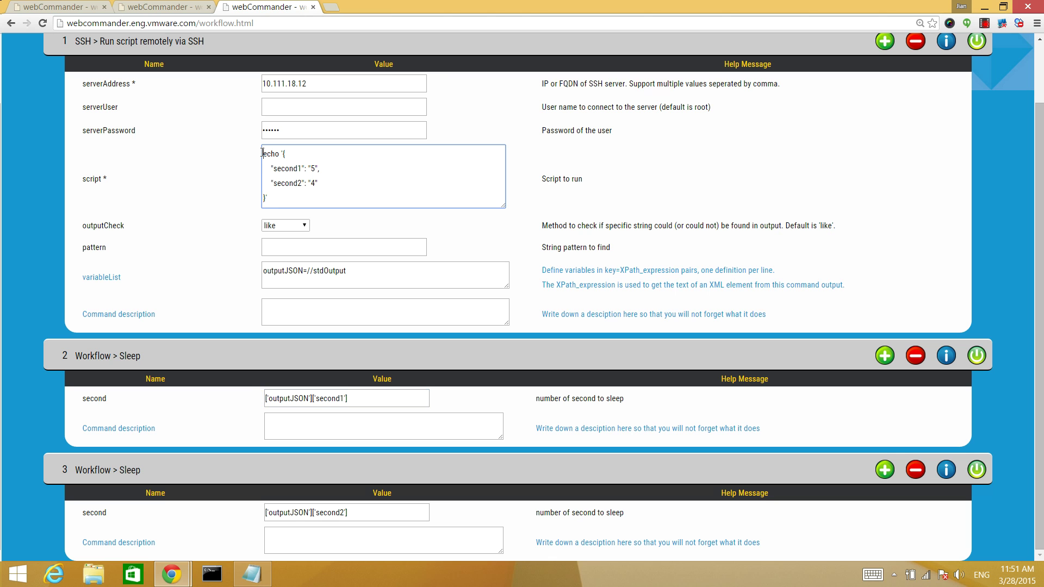
pyautogui.moveTo(262, 152); pyautogui.dragTo(295, 196)
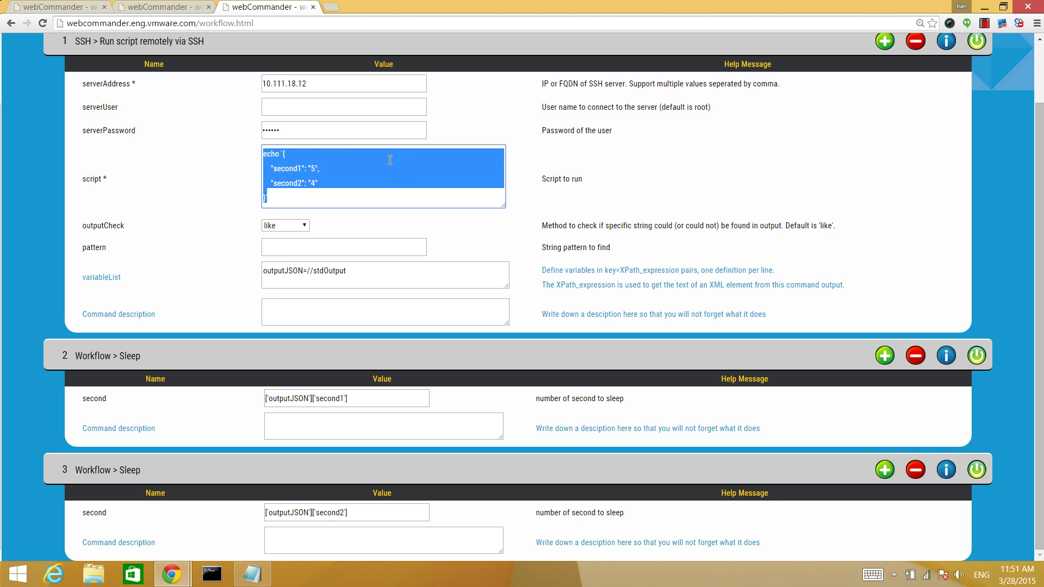
pyautogui.moveTo(361, 266); pyautogui.dragTo(282, 268)
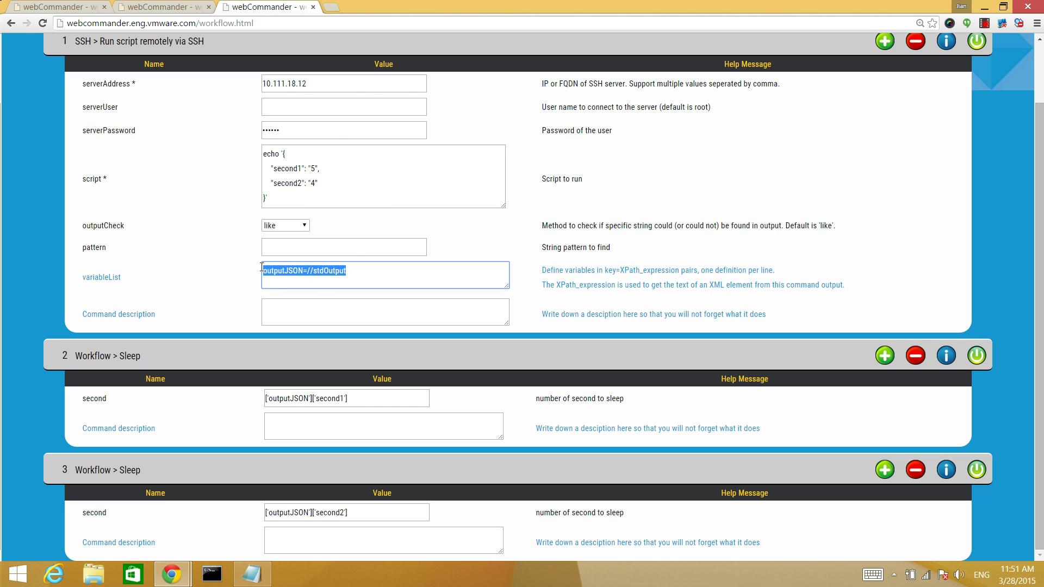
pyautogui.click(364, 275)
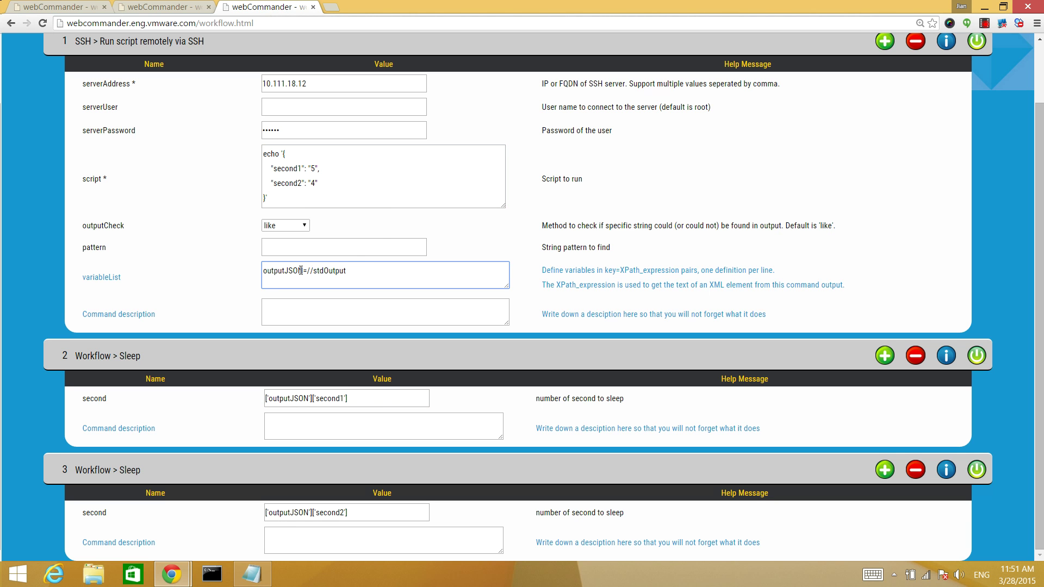
pyautogui.moveTo(303, 270); pyautogui.dragTo(286, 270)
pyautogui.moveTo(351, 400); pyautogui.dragTo(264, 398)
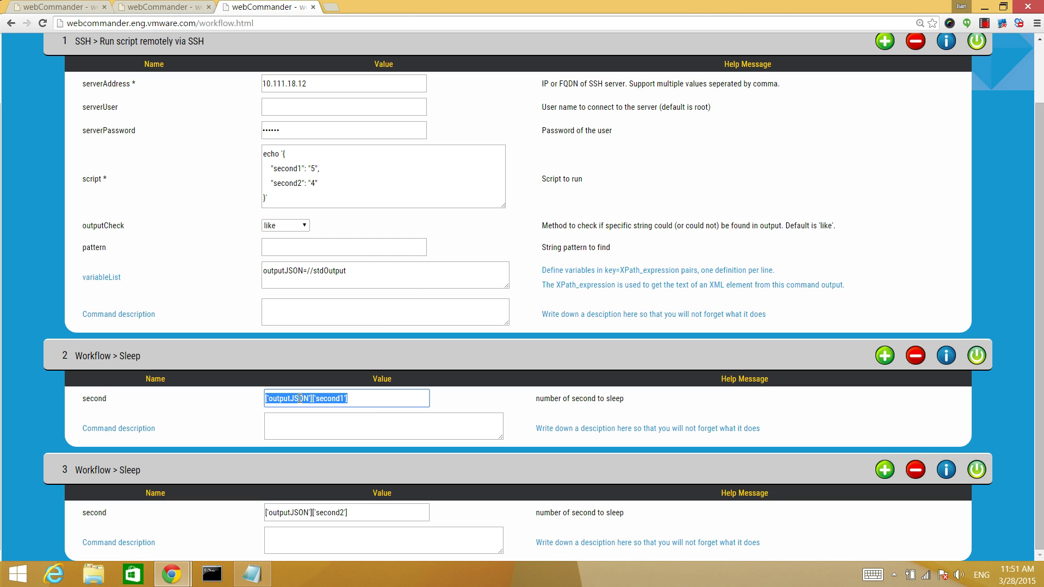
pyautogui.click(269, 401)
pyautogui.scroll(2, 944, 52)
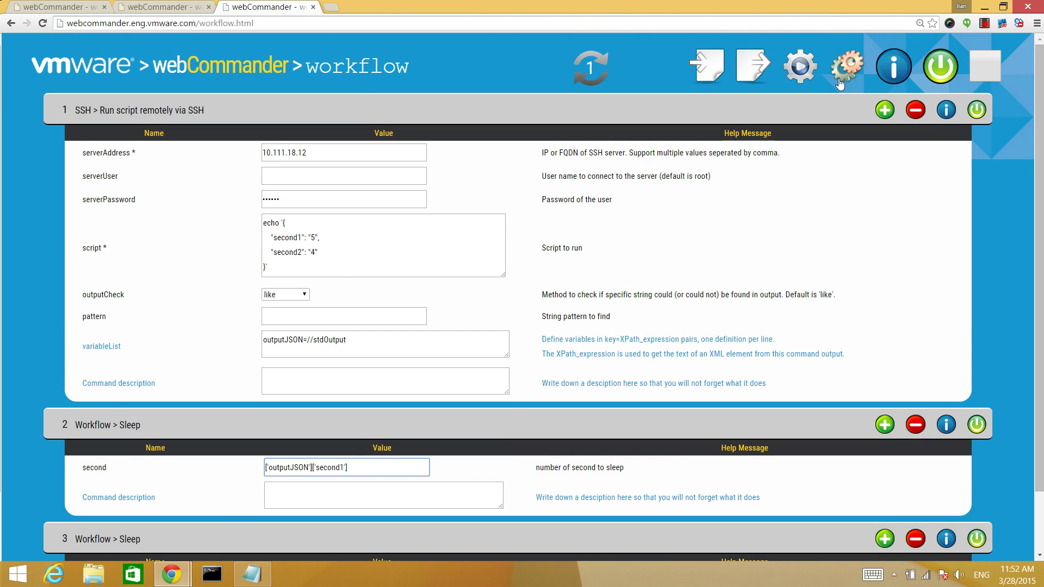
# - Run the third workflow with the JSON output variable and review the results of its SSH and Sleep commands
pyautogui.click(798, 68)
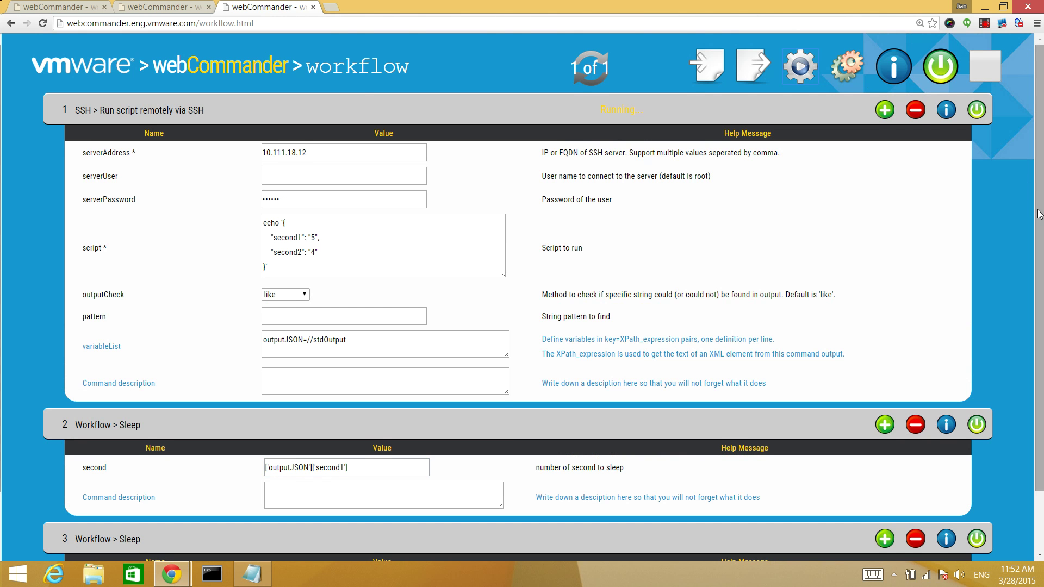
pyautogui.moveTo(1038, 216); pyautogui.dragTo(1041, 274)
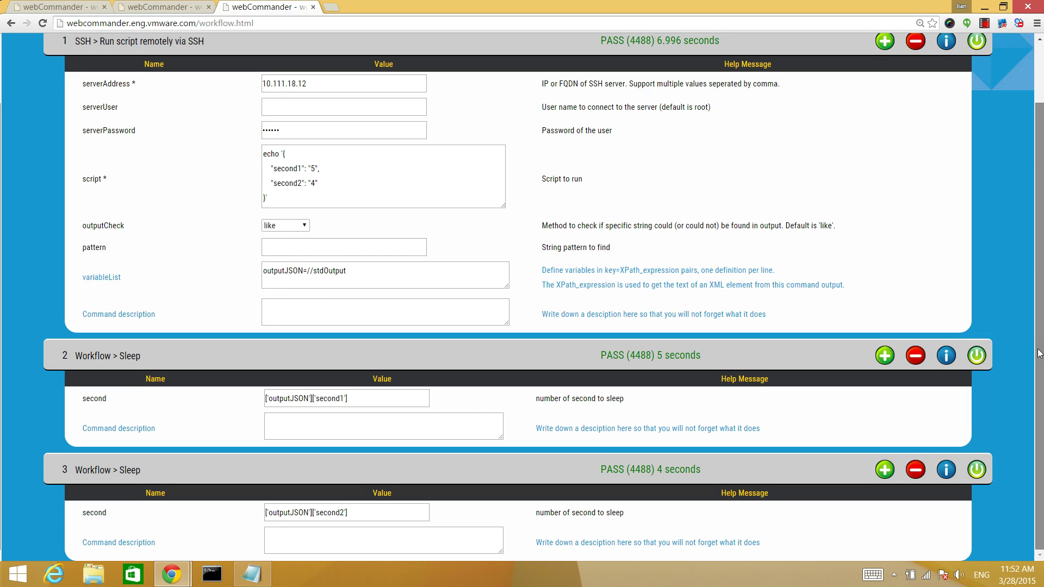
pyautogui.scroll(2, 1031, 339)
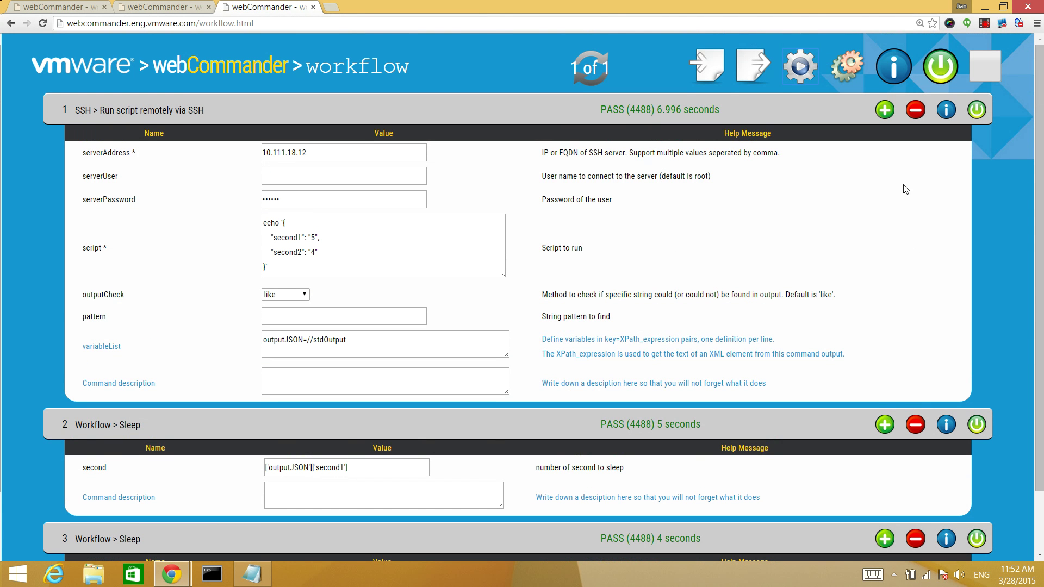